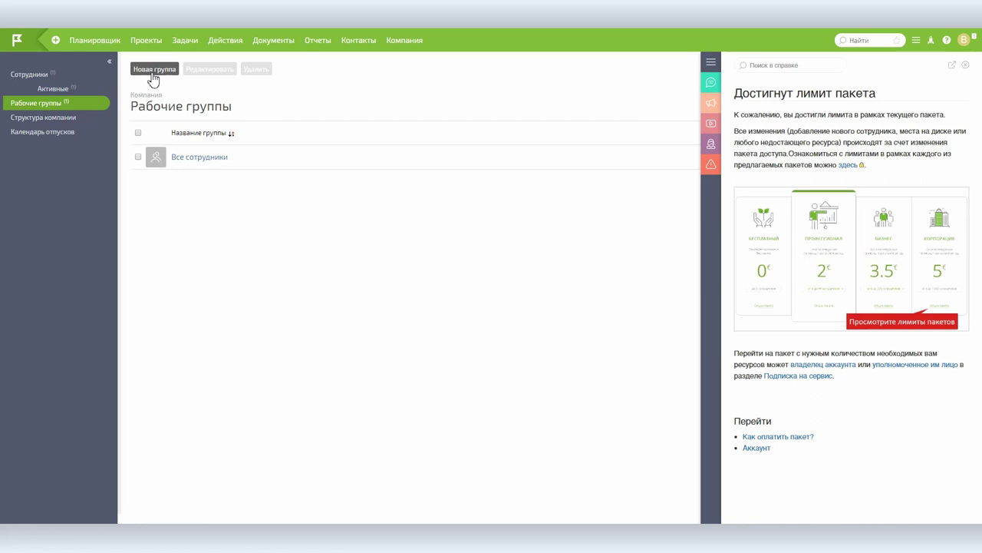
Start a new employee record from the employee list and fill in the employee's first name, last name and e-mail address.
left_click(28, 74)
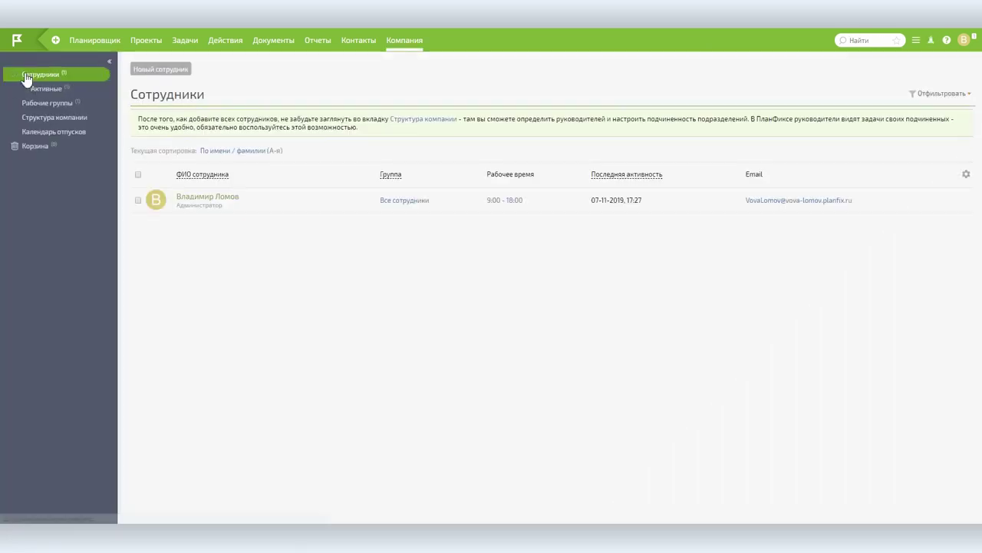
left_click(138, 70)
left_click(439, 91)
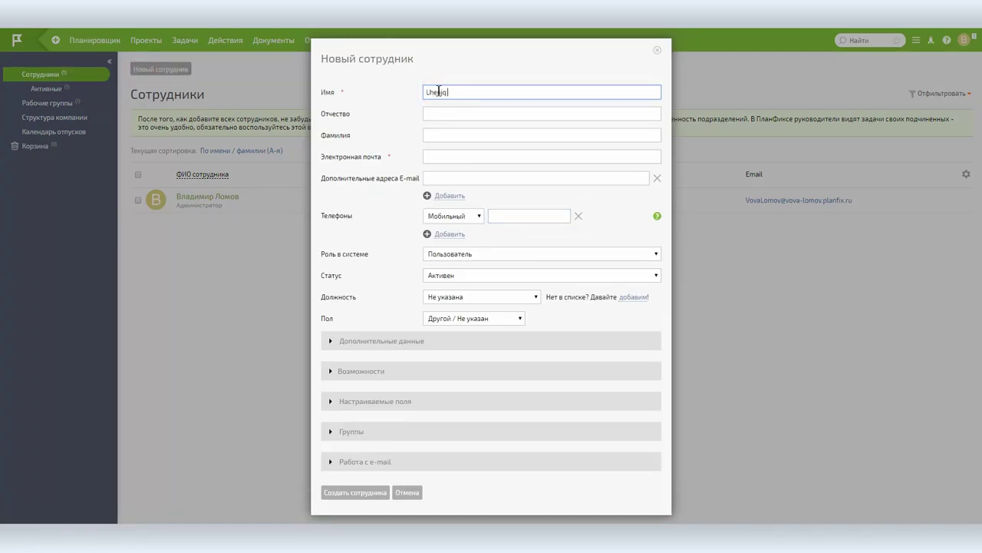
key("Tab")
key("Tab")
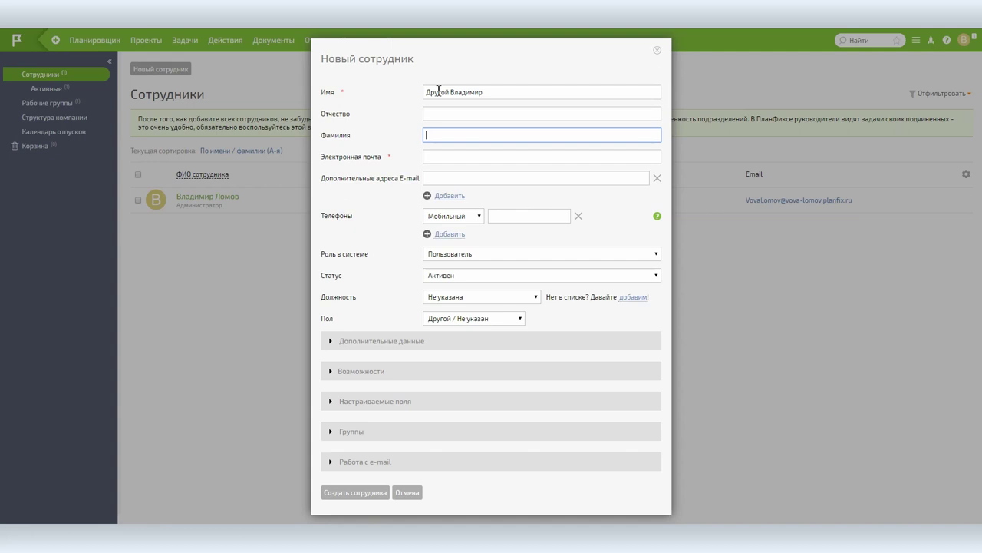
key("Tab")
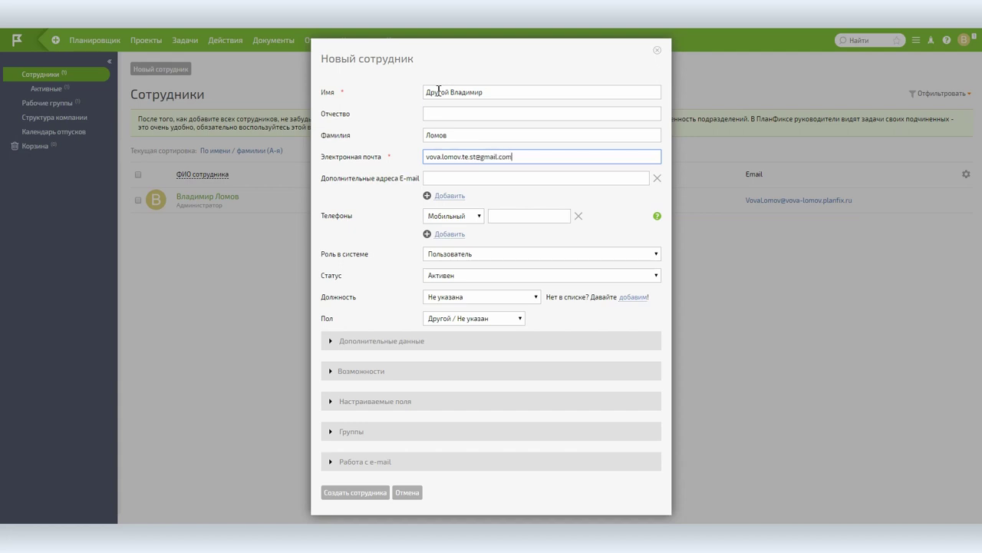
left_click(511, 216)
Keep the system role Пользователь and add a new position named "Сотрудник" for the employee.
left_click(468, 254)
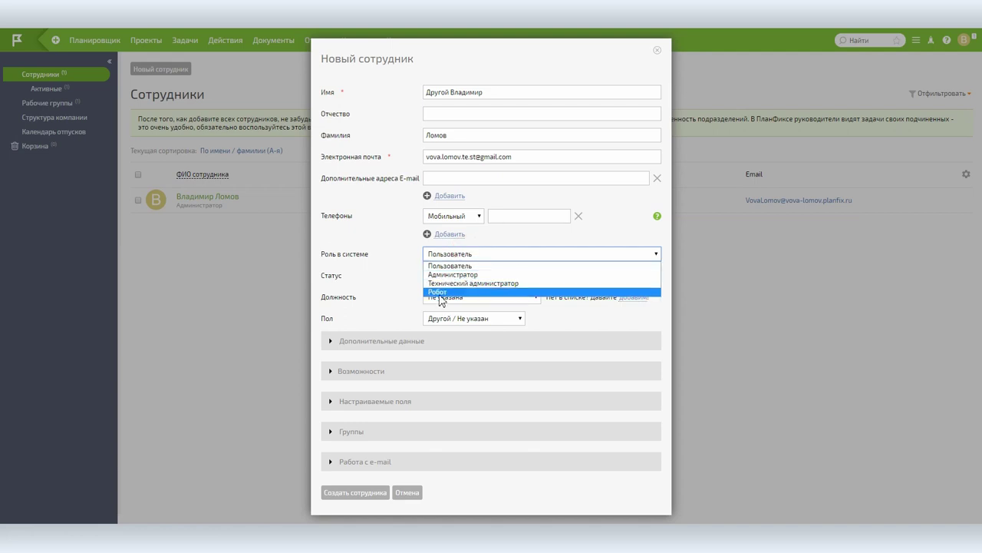
left_click(457, 268)
left_click(458, 296)
left_click(461, 304)
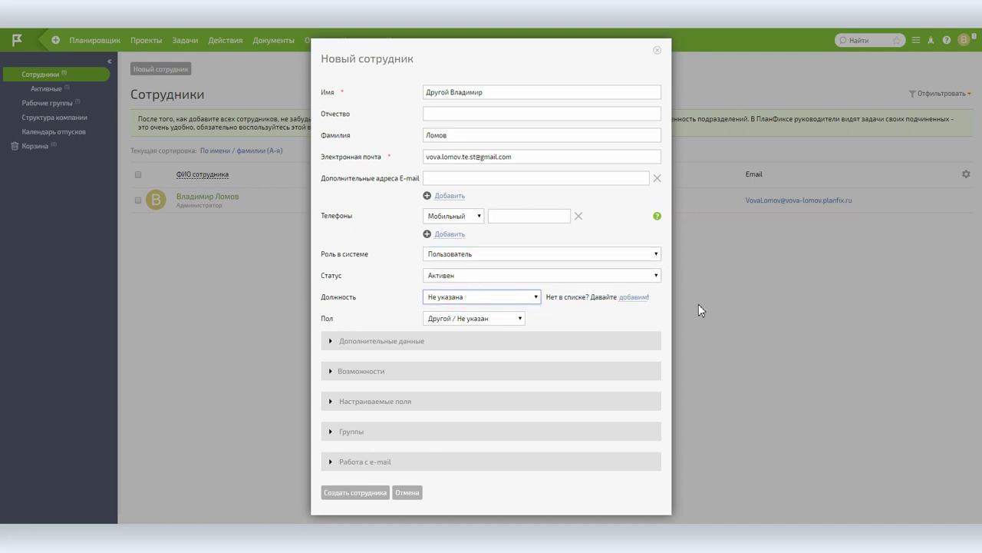
left_click(634, 296)
type("сjnhelybr")
key("Pause")
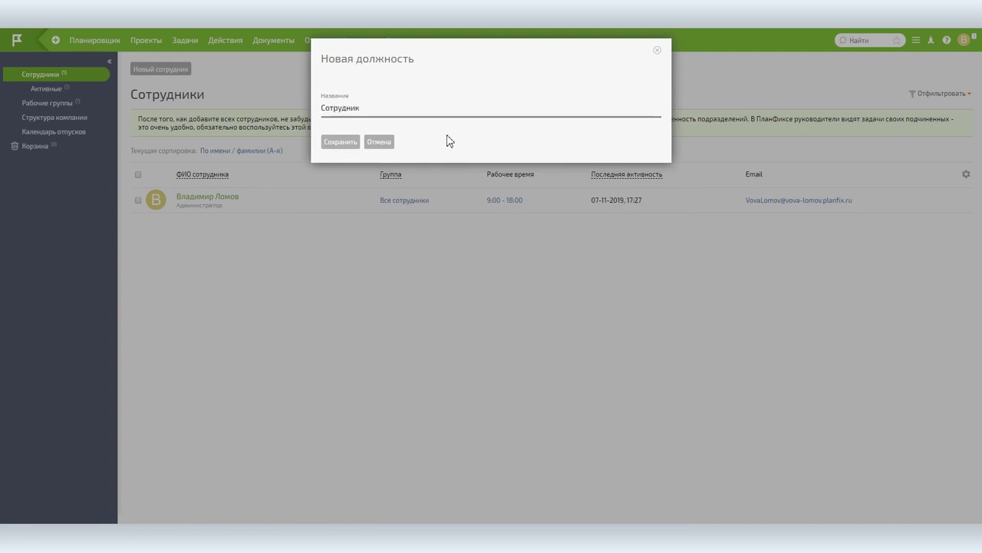
left_click(340, 141)
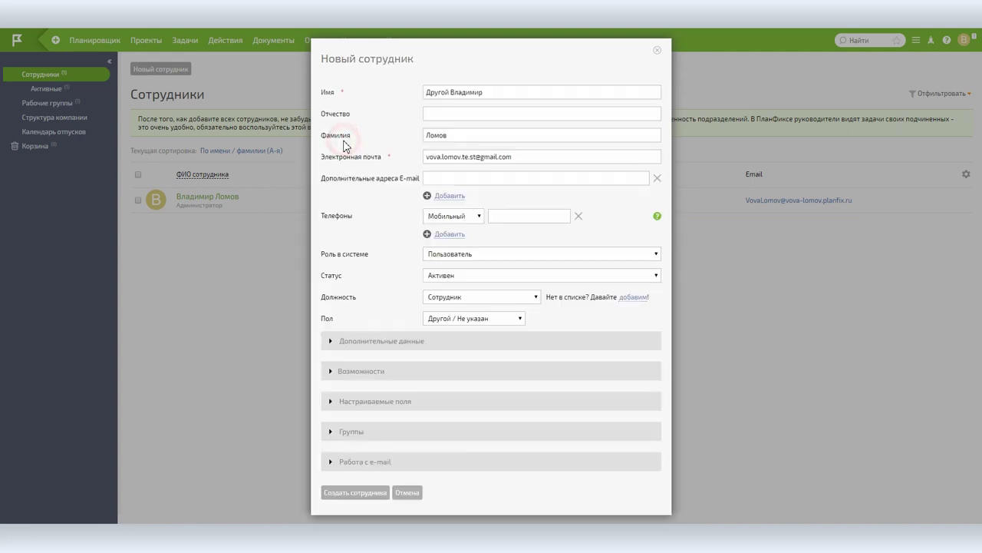
Set the employee's gender to Мужской and the time zone to +3 Европа / Москва.
left_click(330, 371)
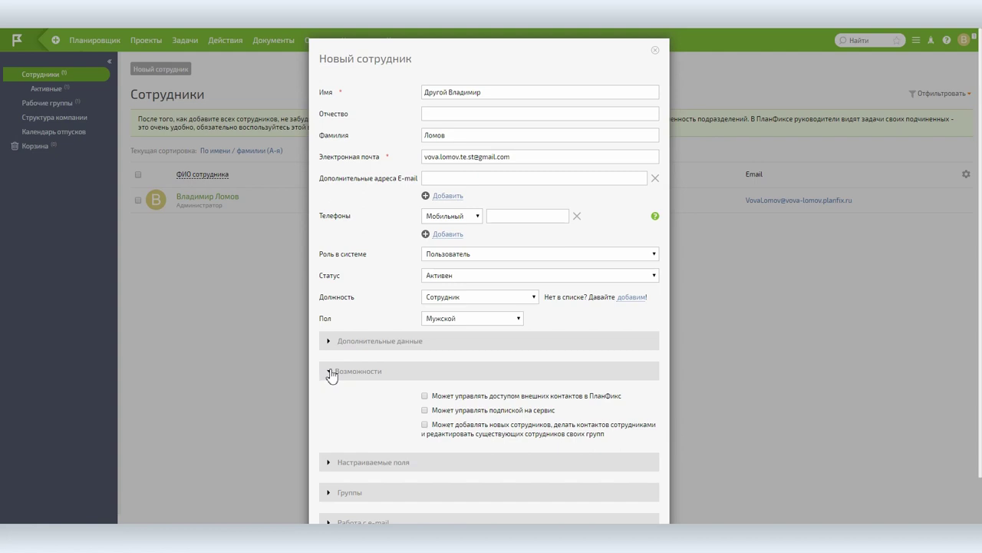
left_click(330, 372)
left_click(331, 342)
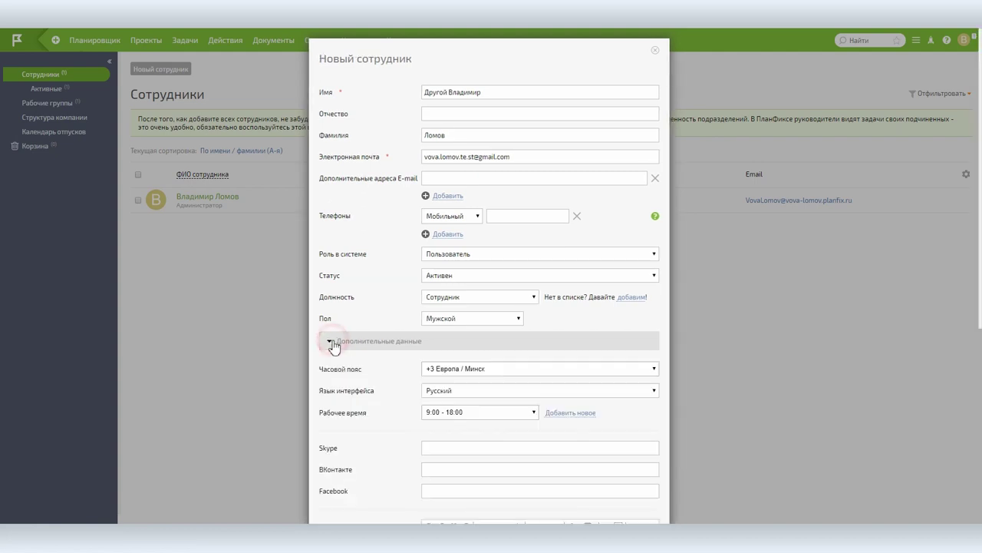
scroll(377, 385, "down", 2)
scroll(376, 386, "up", 1)
left_click(496, 265)
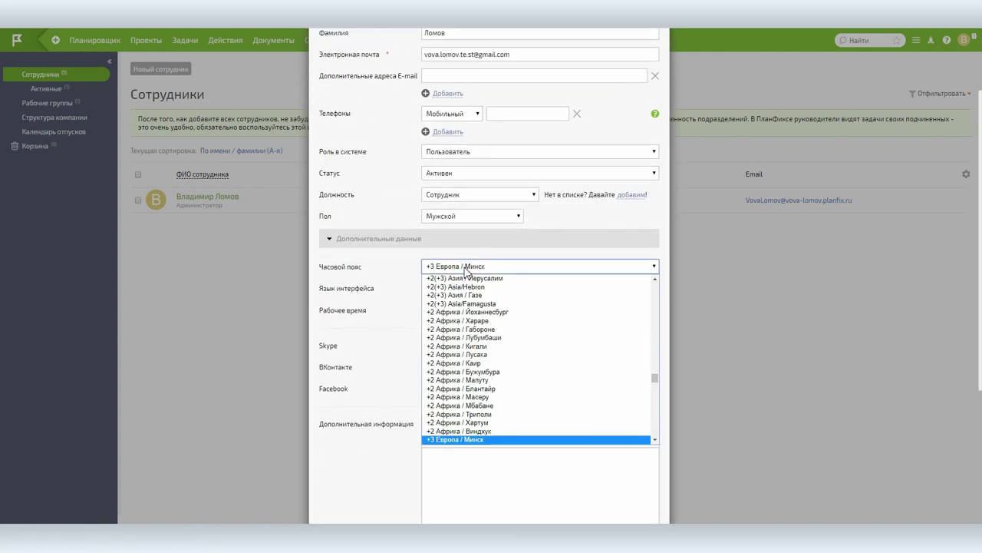
scroll(492, 441, "down", 3)
left_click(487, 341)
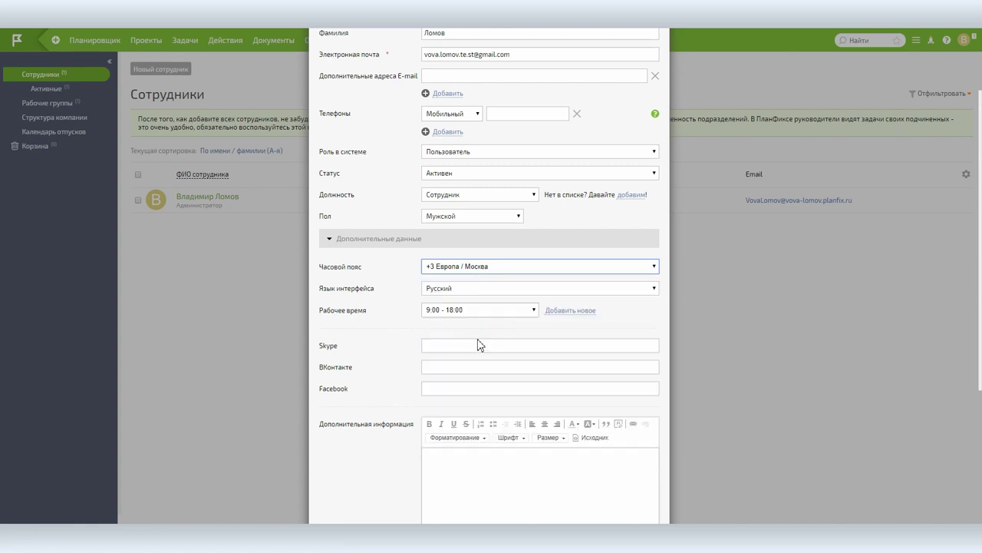
Leave the remaining details of the form empty and create the new employee.
scroll(371, 397, "down", 2)
scroll(372, 397, "down", 1)
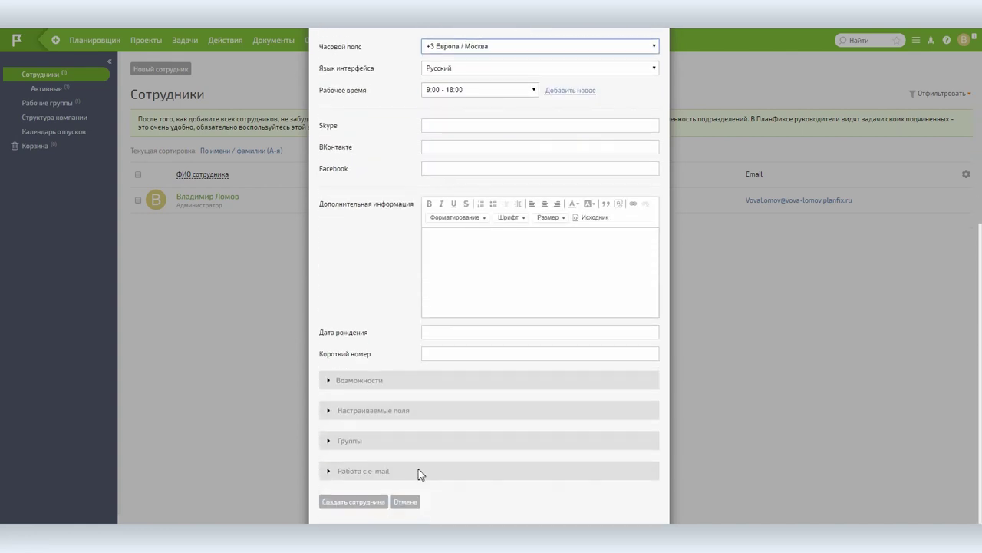
left_click(372, 503)
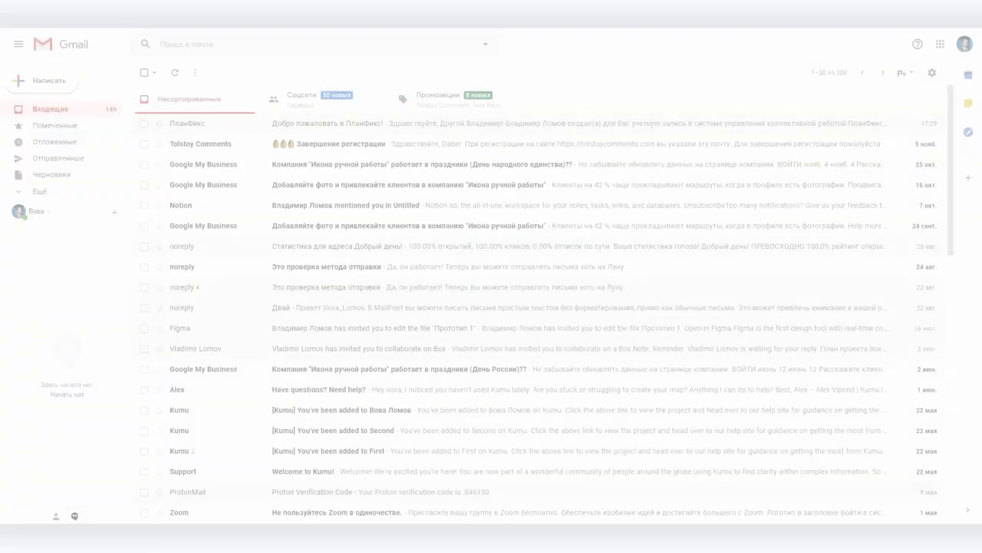
Open the ПланФикс welcome message in Gmail, follow its account activation link and submit the new employee's login and account password.
left_click(490, 125)
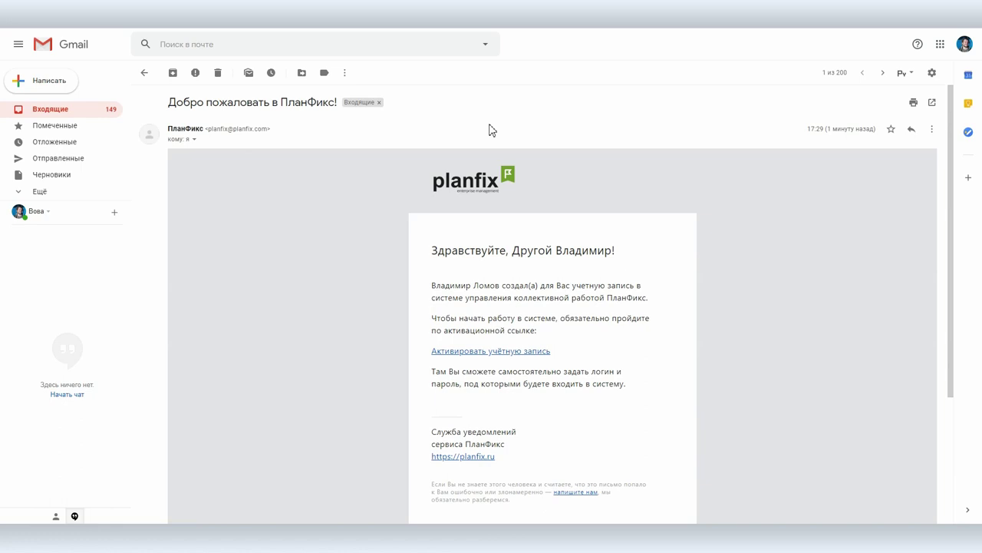
scroll(529, 344, "down", 2)
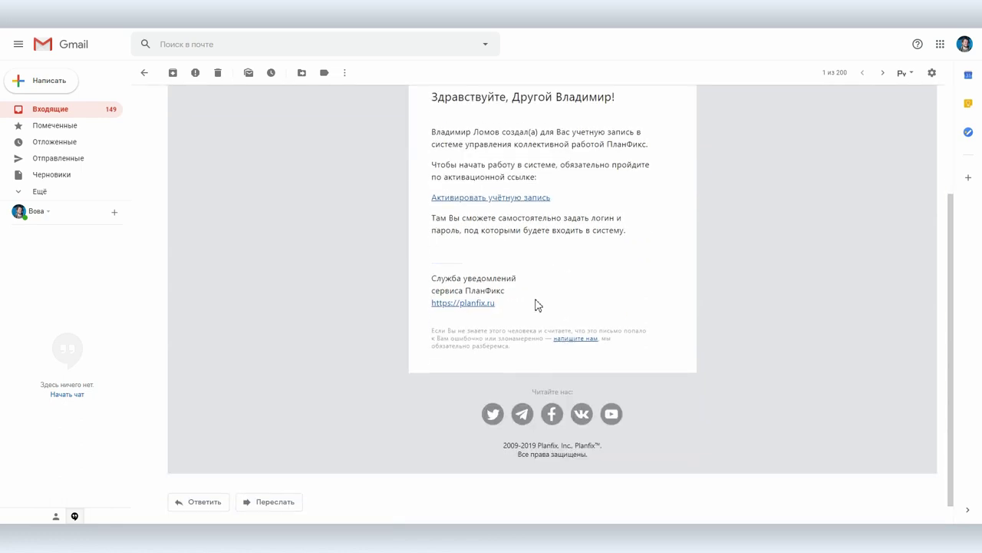
left_click(502, 198)
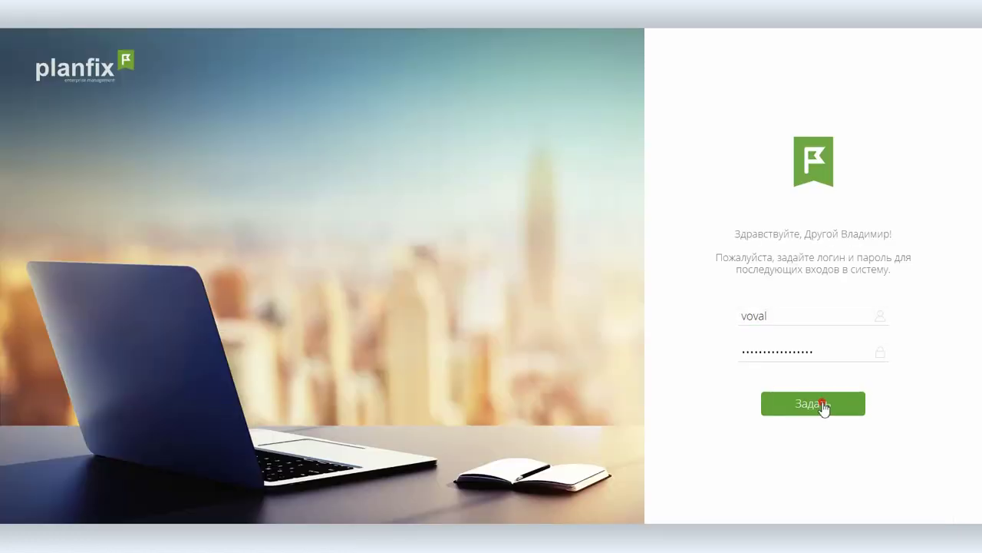
left_click(822, 407)
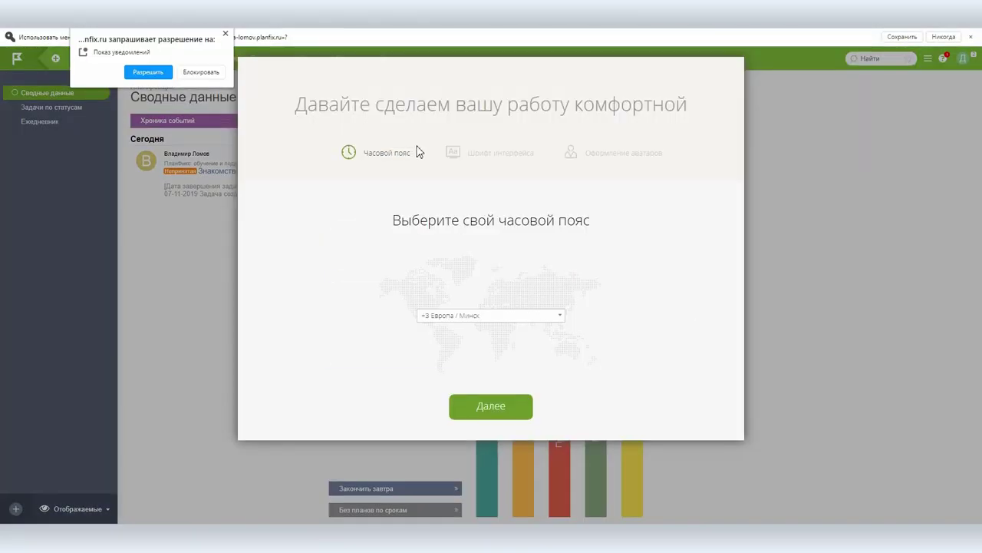
Choose the time zone in the welcome wizard, keep the Современный interface font and finish the initial setup.
left_click(490, 315)
left_click(494, 482)
left_click(488, 406)
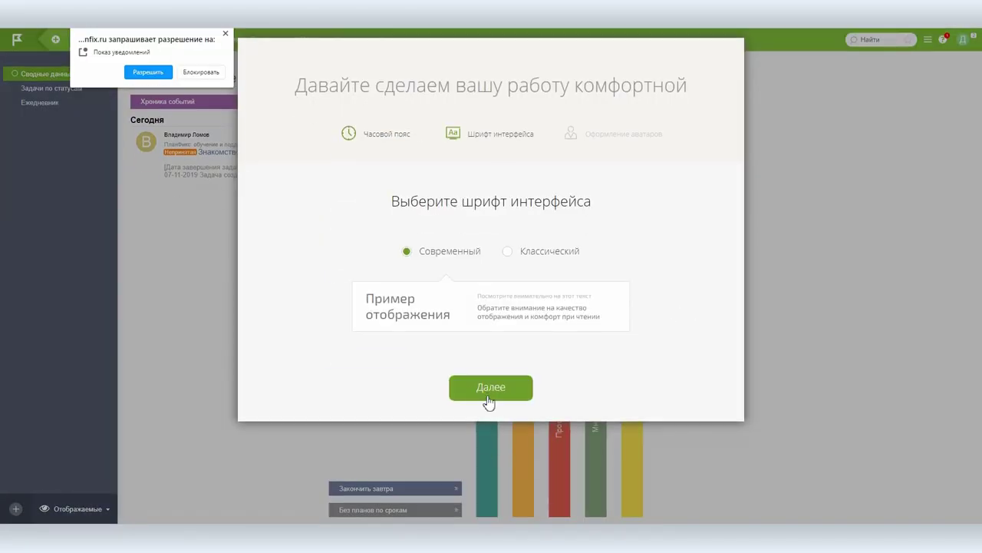
left_click(490, 388)
left_click(488, 389)
left_click(387, 218)
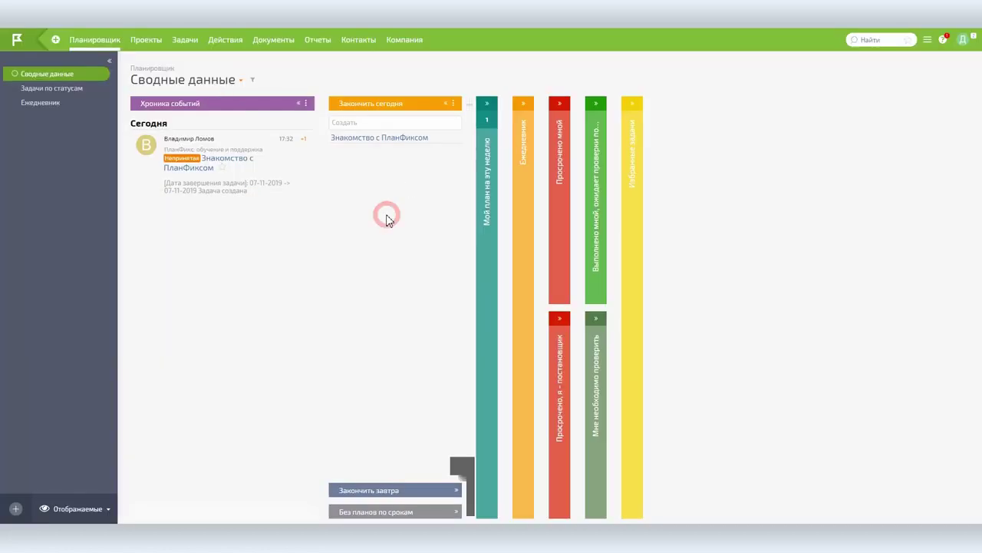
Look through the tasks and projects available to the new employee, including the project "Снести все".
left_click(301, 156)
left_click(187, 40)
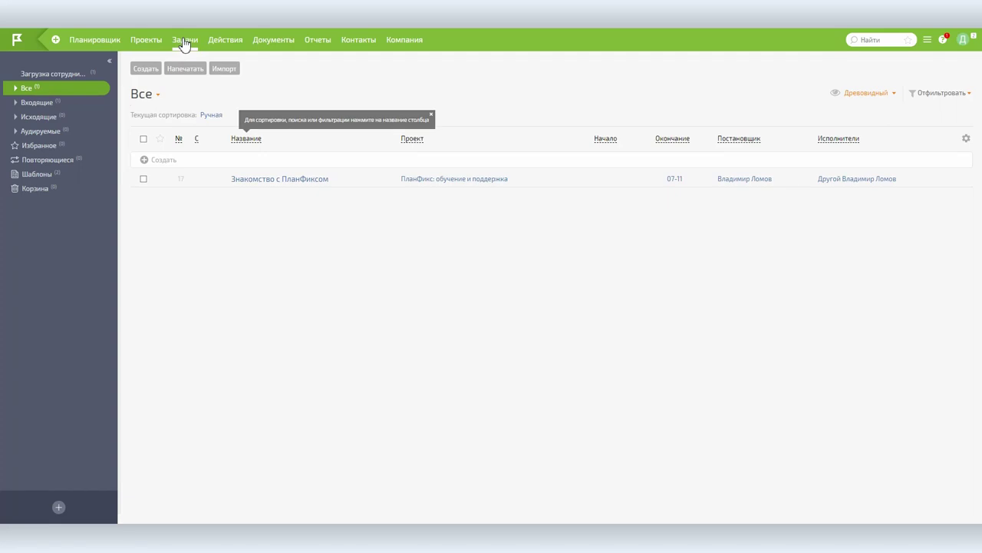
left_click(146, 44)
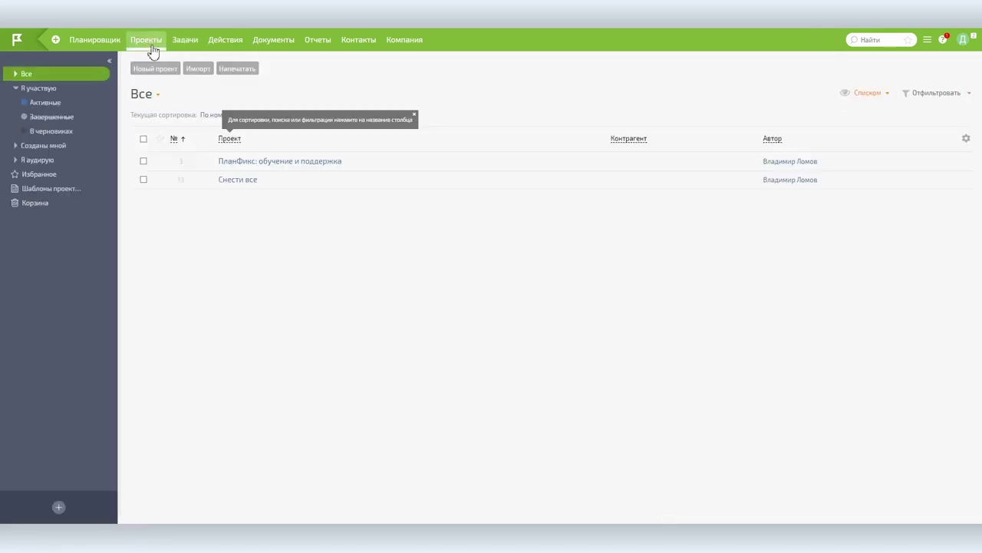
left_click(240, 186)
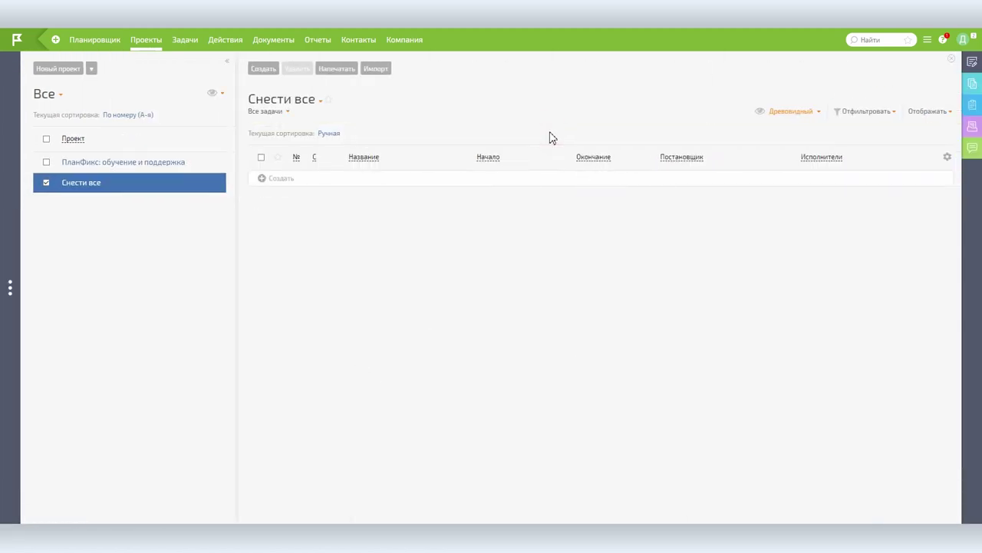
left_click(9, 291)
left_click(42, 102)
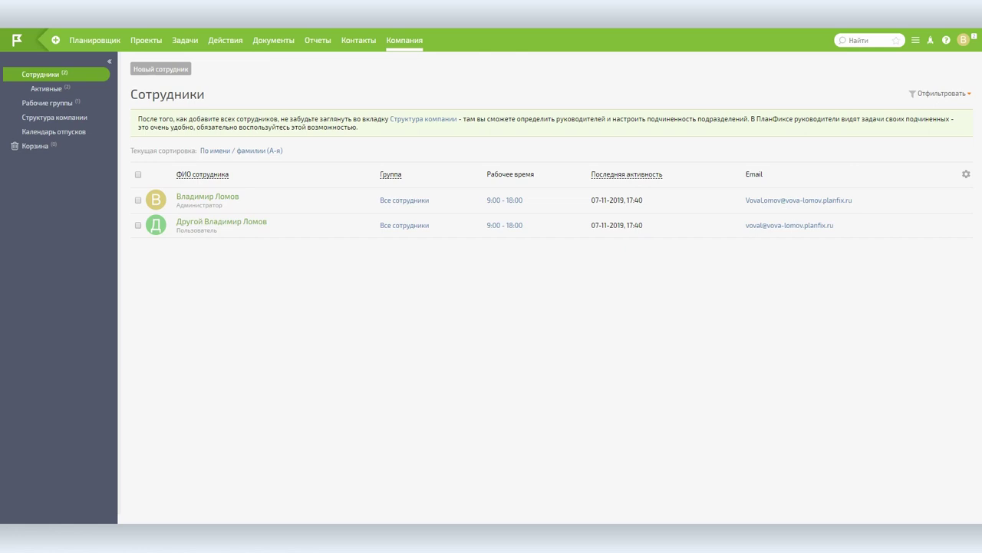
Replace the avatar in the administrator's profile with a cropped photo and return to the employee list.
left_click(194, 198)
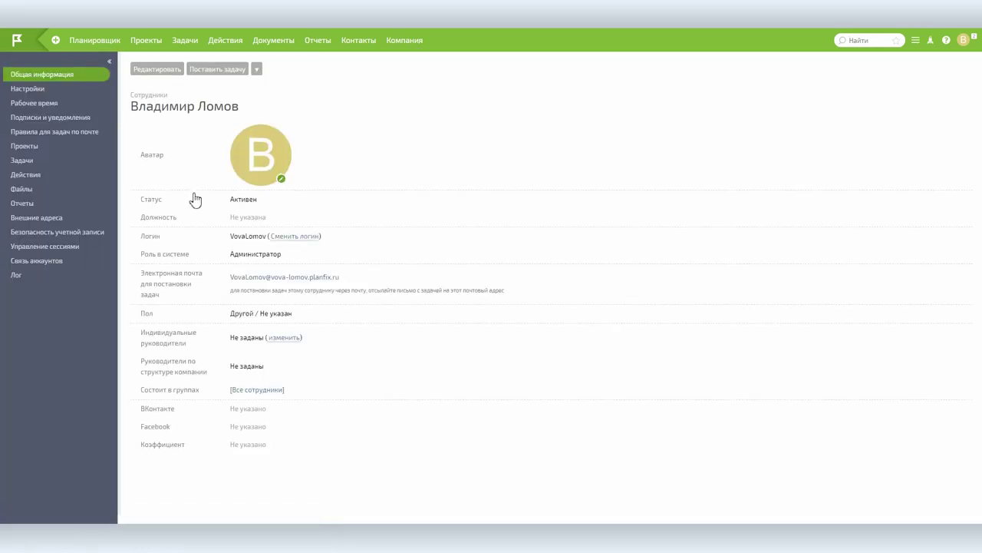
left_click(162, 70)
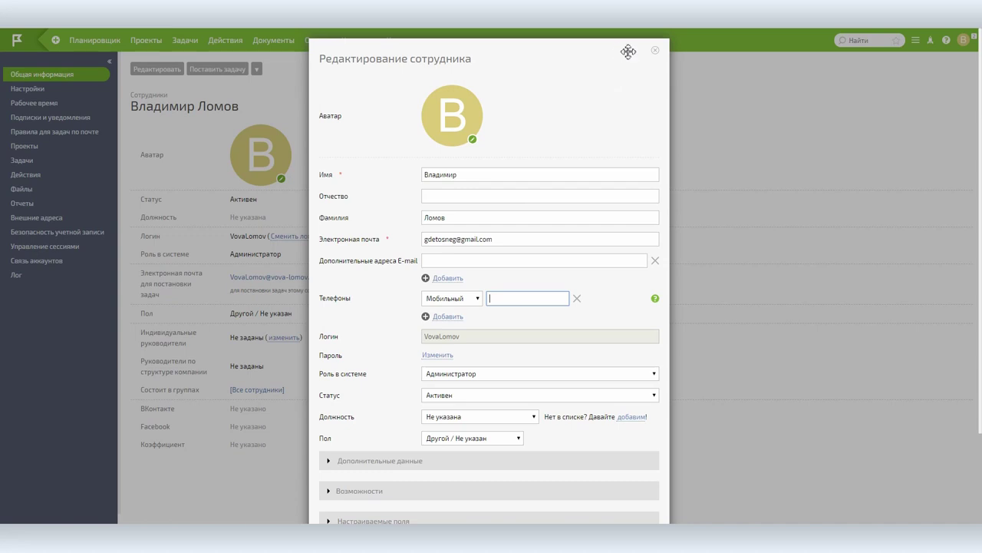
left_click(655, 51)
left_click(281, 178)
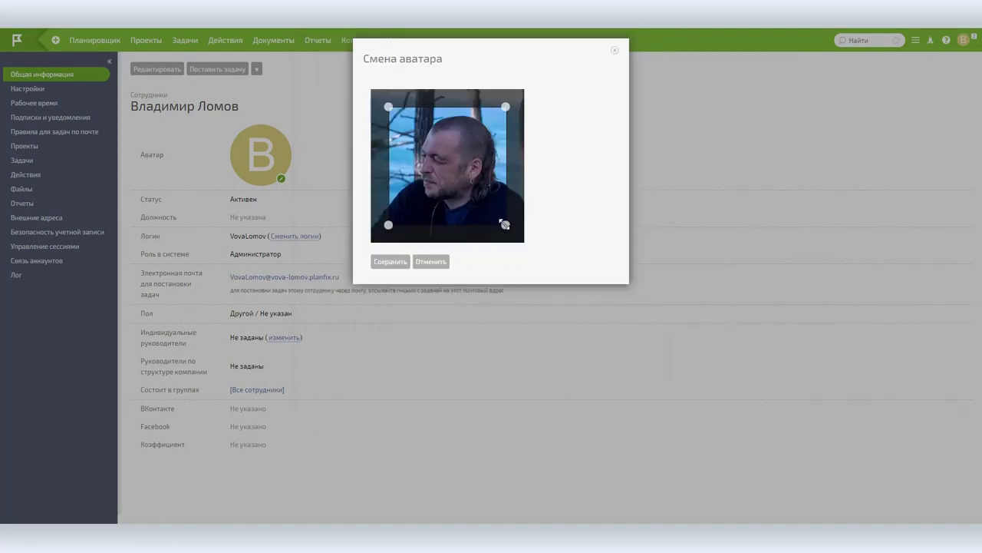
left_click(395, 262)
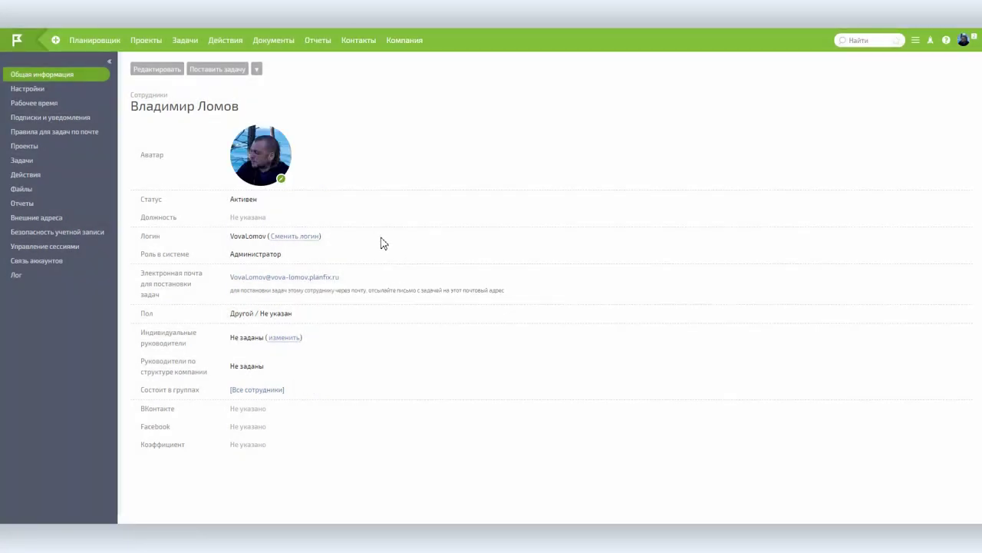
left_click(425, 42)
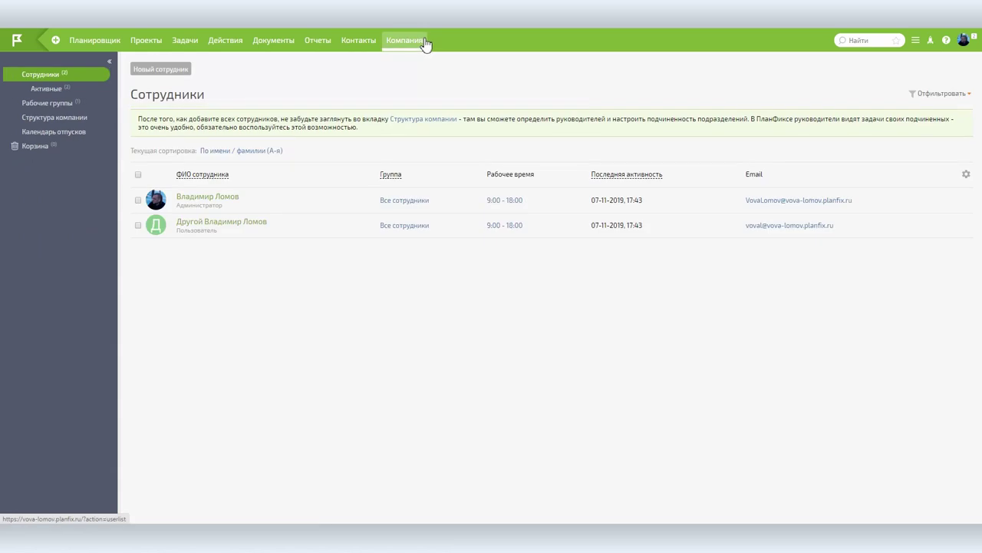
Start a new project from the project list and name it "Заново все построить".
left_click(138, 43)
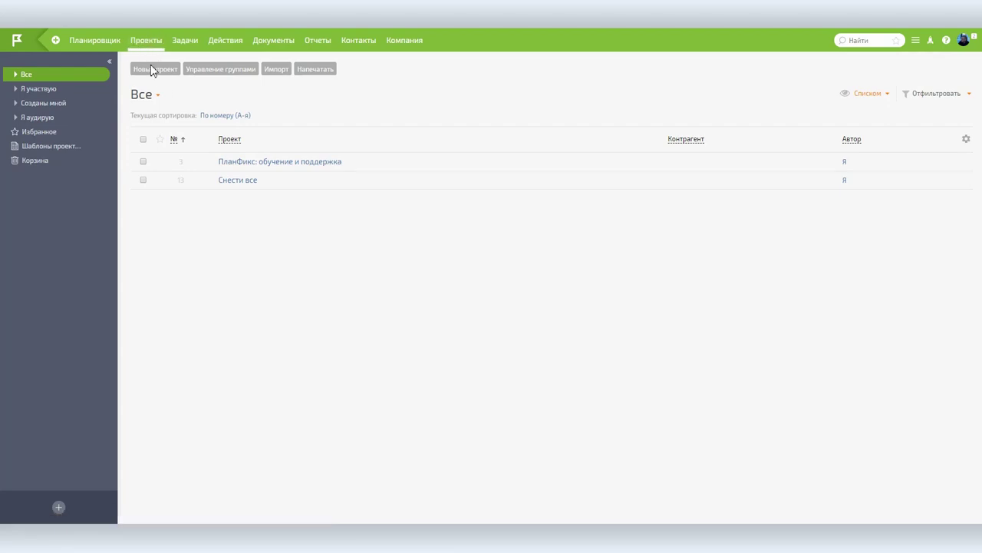
left_click(159, 69)
left_click(462, 117)
type("Заново все построить")
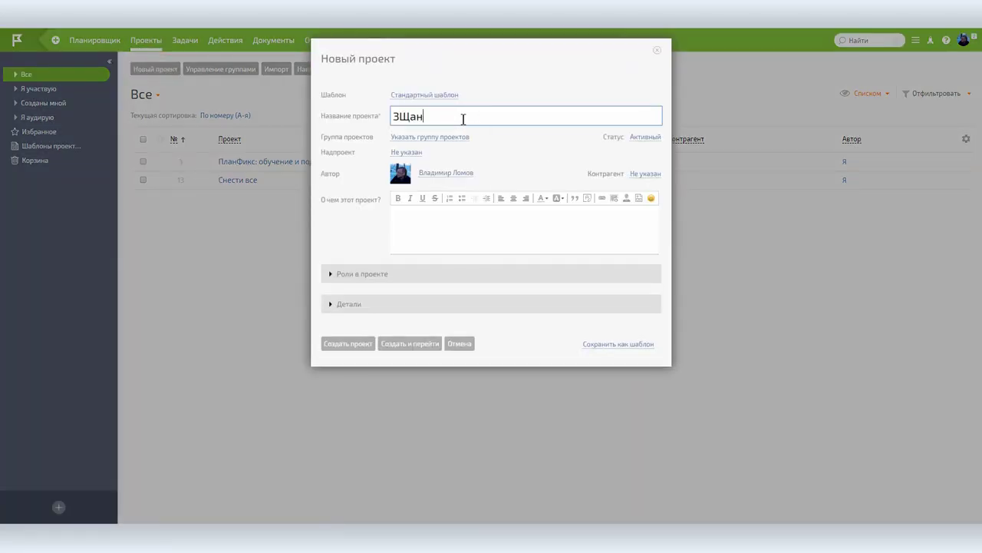
Add the second employee to the project's Участники по умолчанию role and create the project.
left_click(325, 275)
left_click(456, 299)
left_click(437, 337)
left_click(436, 336)
left_click(445, 386)
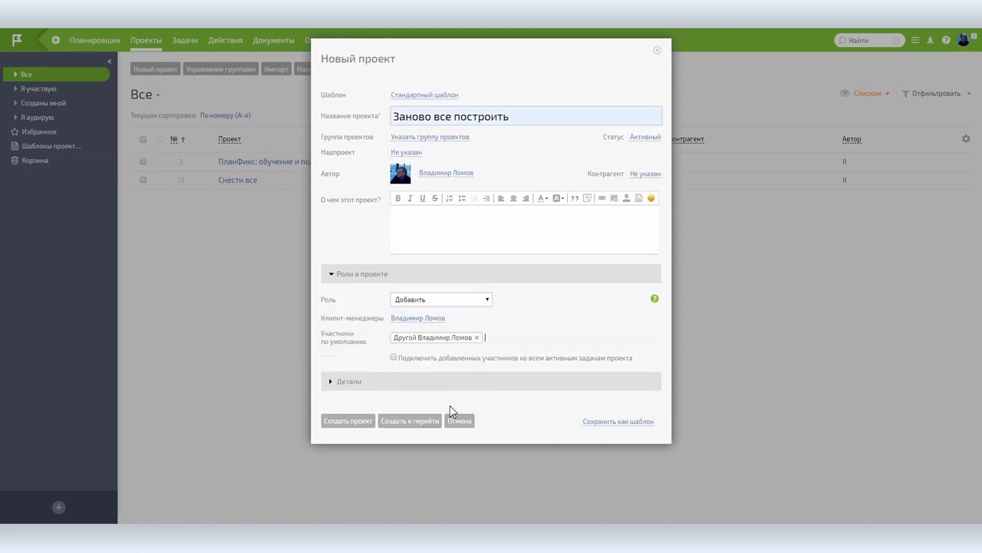
left_click(354, 421)
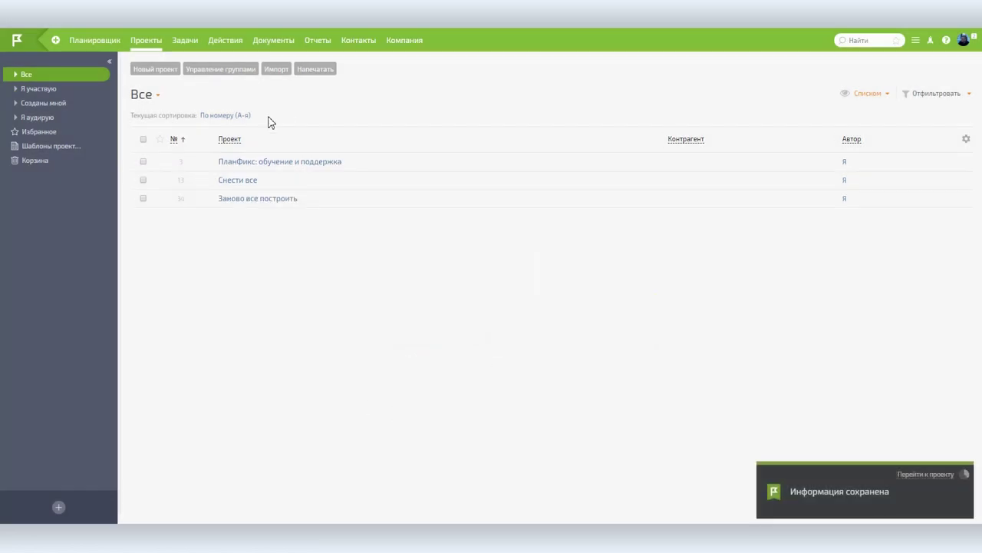
Create the task "Завести цемент" in the project "Заново все построить", check its participants, and open the project as the second employee.
left_click(253, 199)
left_click(261, 70)
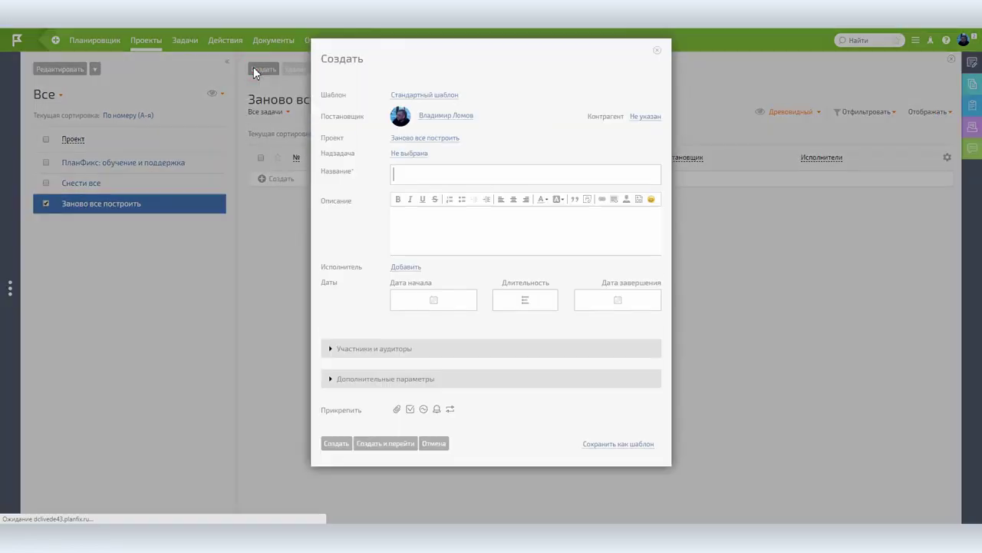
type("Завести ремент")
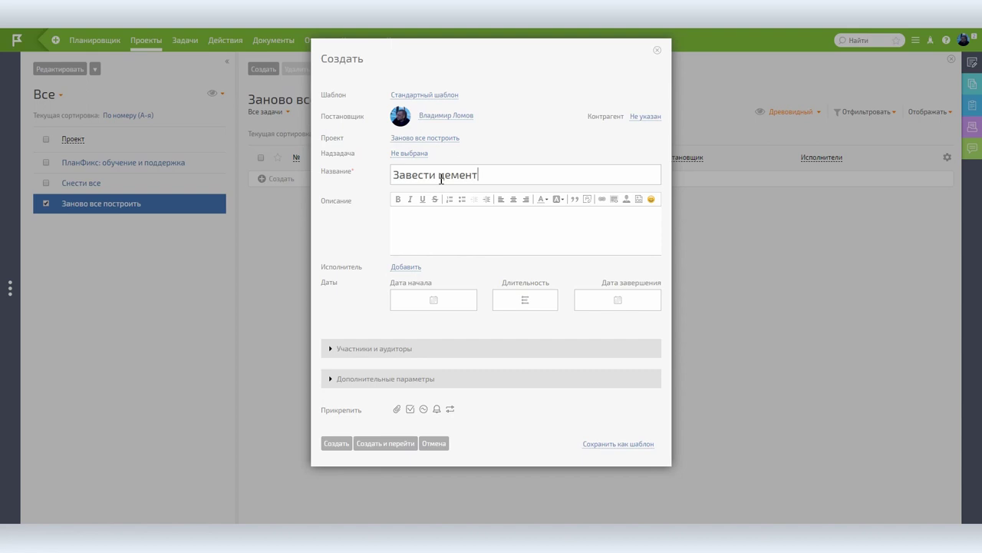
left_click(328, 349)
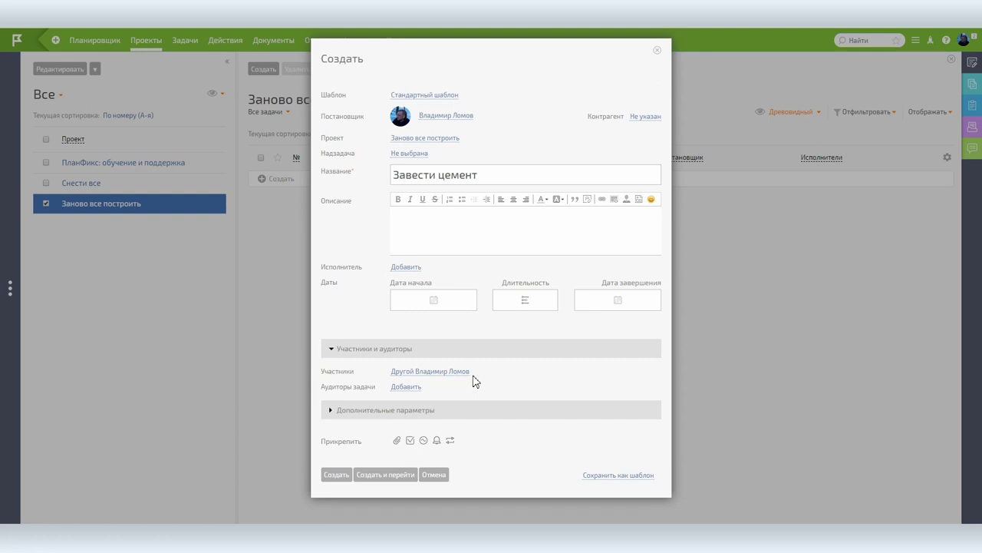
left_click(336, 474)
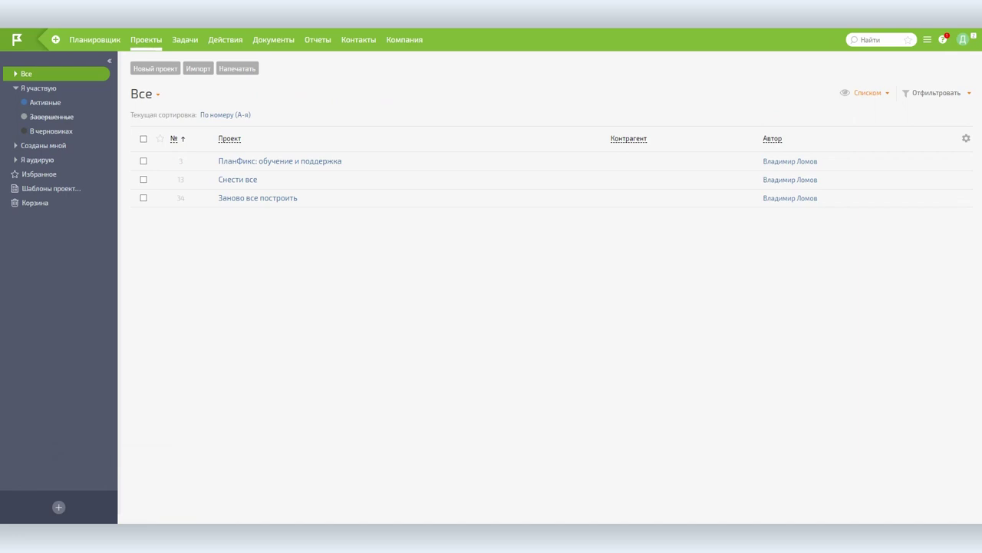
left_click(235, 202)
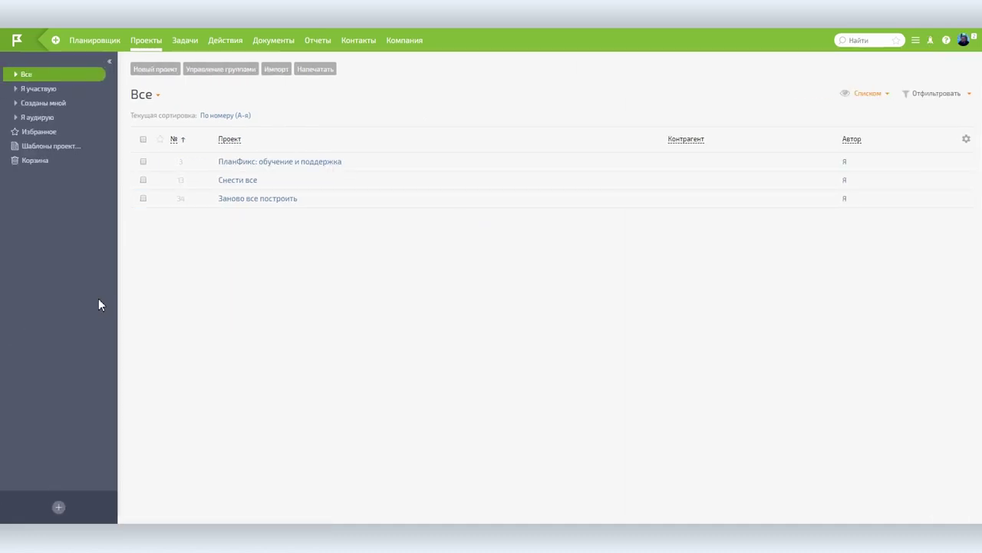
Create a new project named "Благоустройство" without adding anyone to its roles.
left_click(147, 70)
type("Благоустройство")
left_click(330, 273)
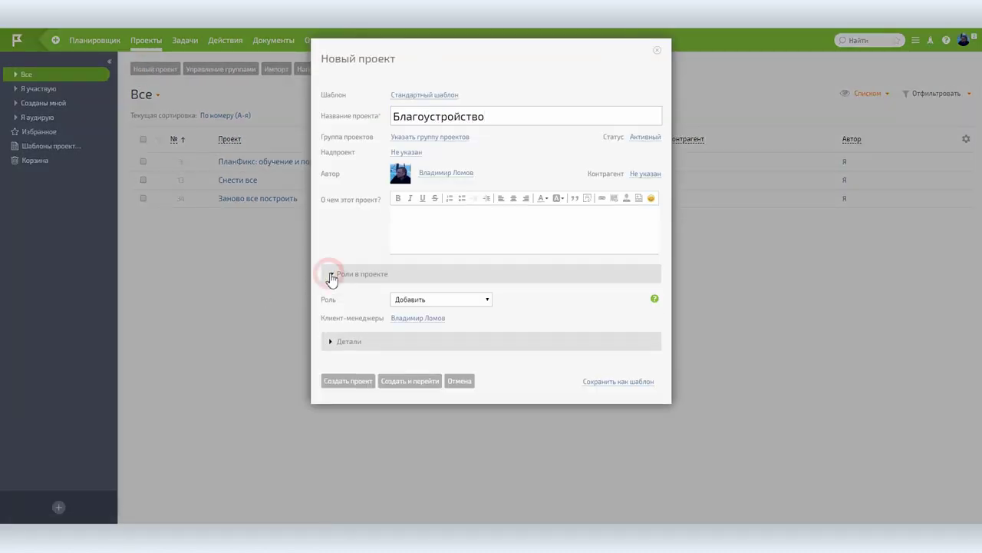
left_click(330, 273)
left_click(348, 343)
Create the task "Цветы" in the project "Благоустройство" without adding participants.
left_click(254, 218)
left_click(263, 69)
type("Цветы")
left_click(328, 349)
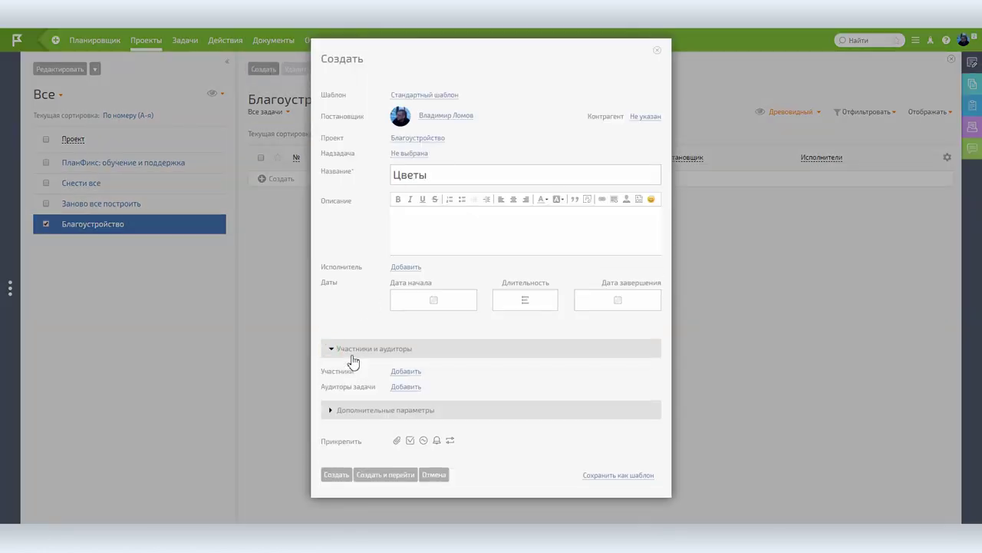
left_click(333, 472)
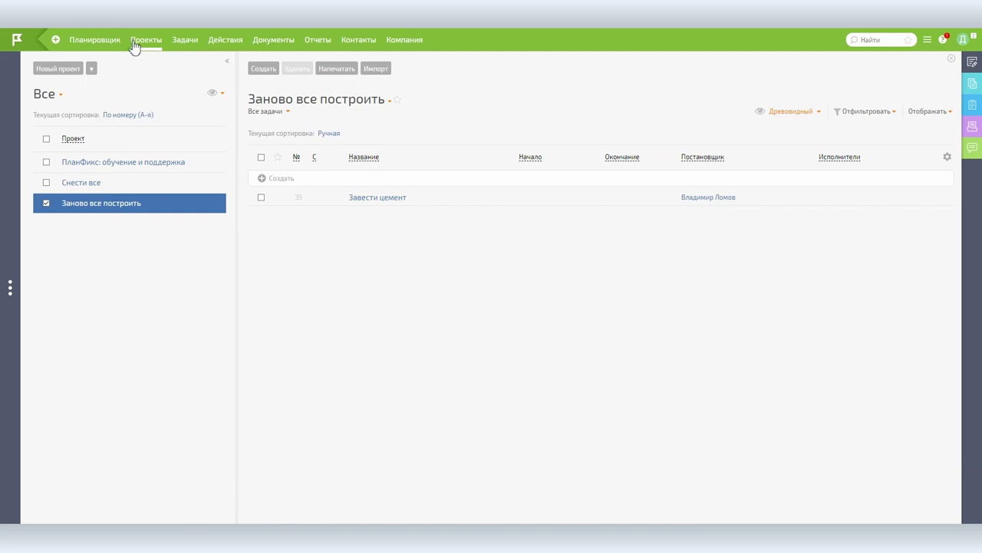
Check the task list of the project "Благоустройство" from the second employee's account.
left_click(134, 43)
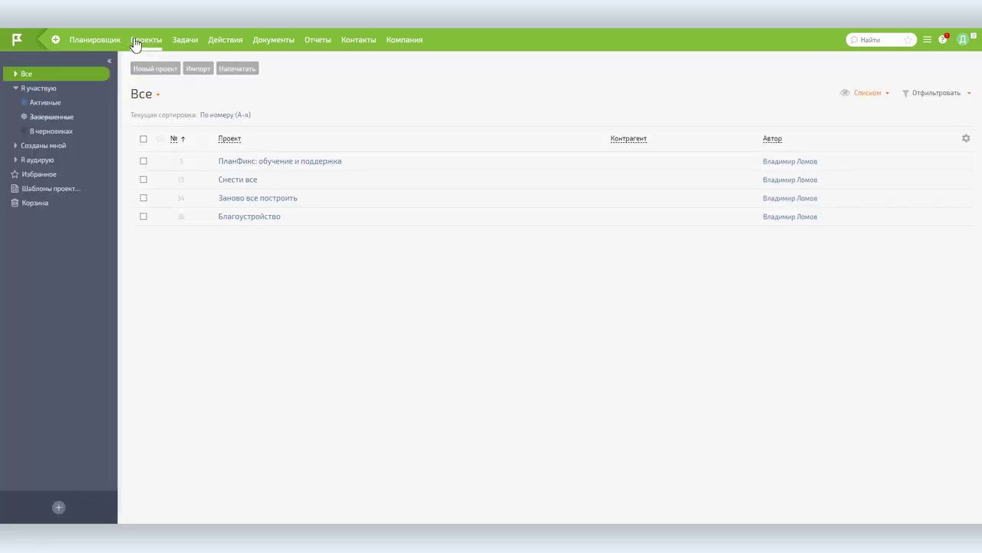
left_click(251, 218)
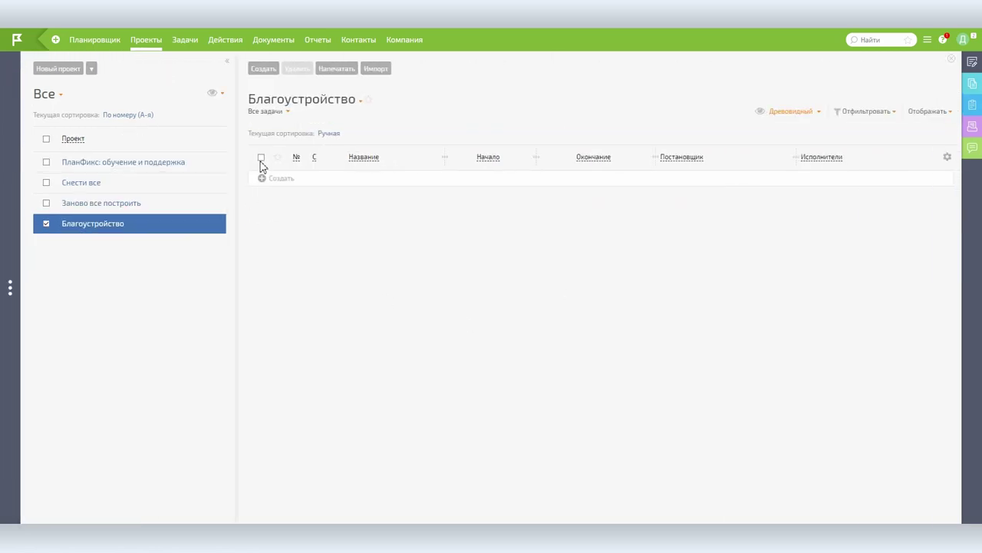
left_click(12, 310)
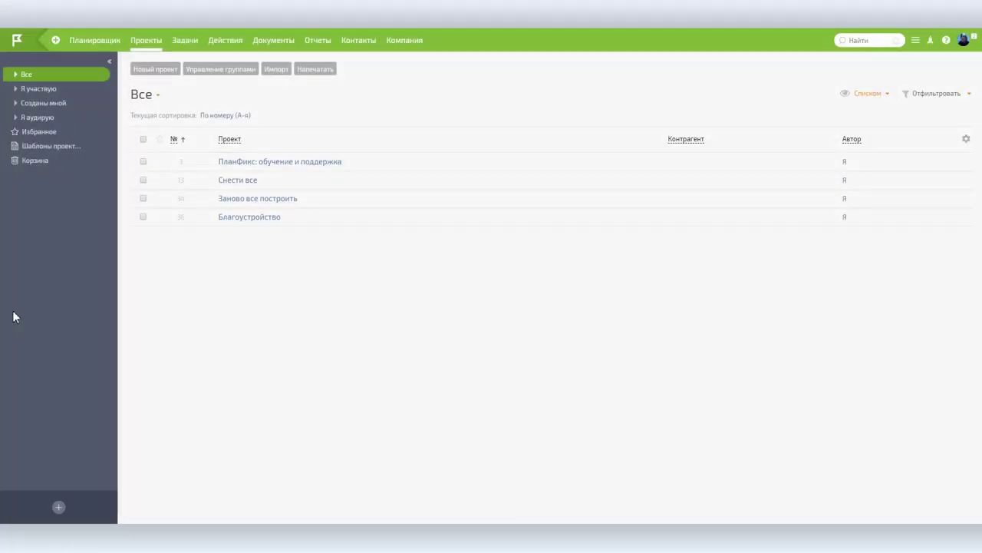
Edit the project "Благоустройство" from the administrator's account and add the second employee to the Участники по умолчанию role.
left_click(239, 221)
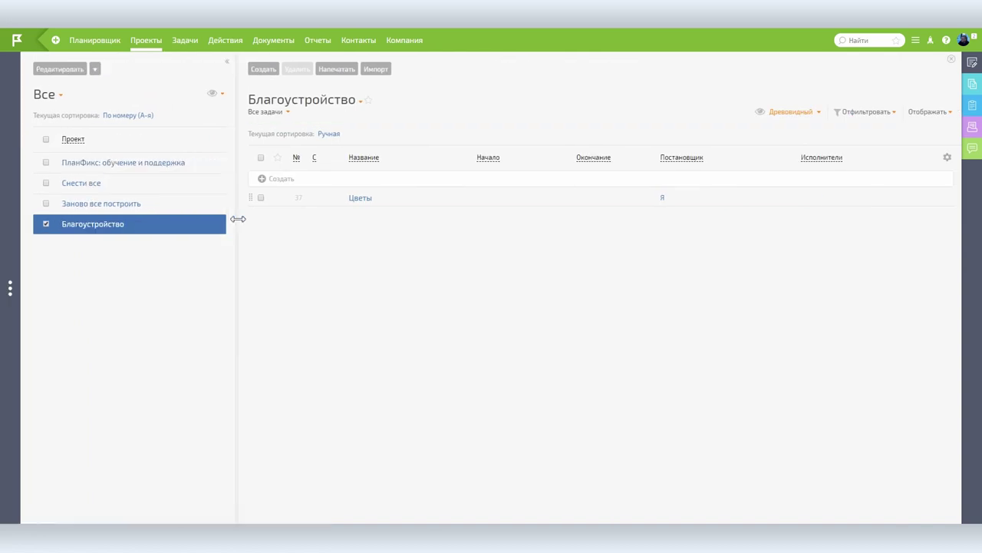
left_click(59, 69)
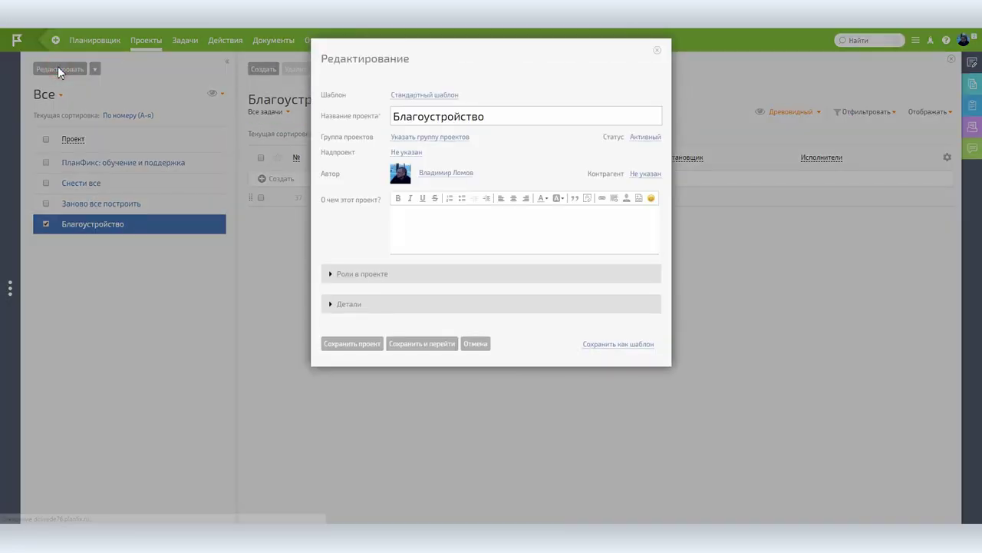
left_click(337, 274)
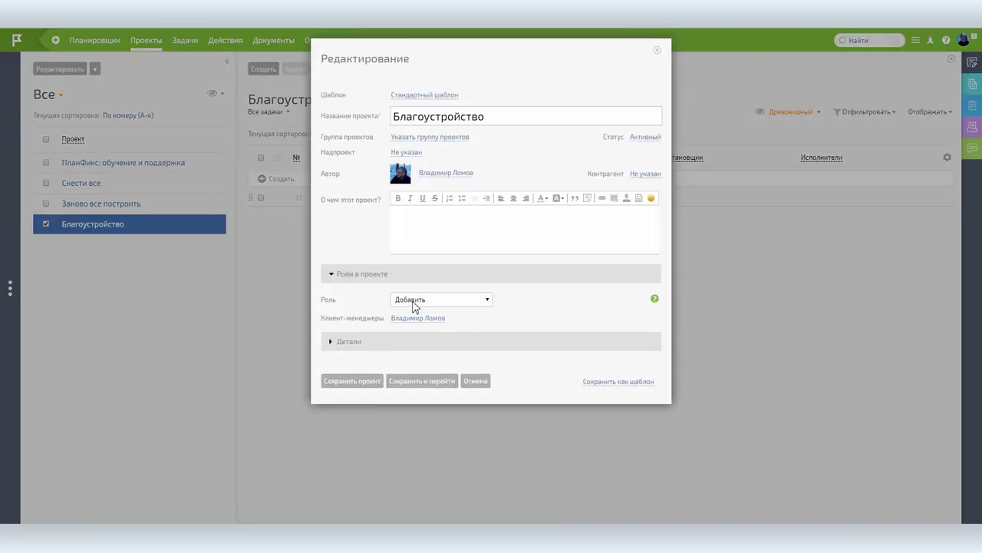
left_click(413, 301)
left_click(427, 337)
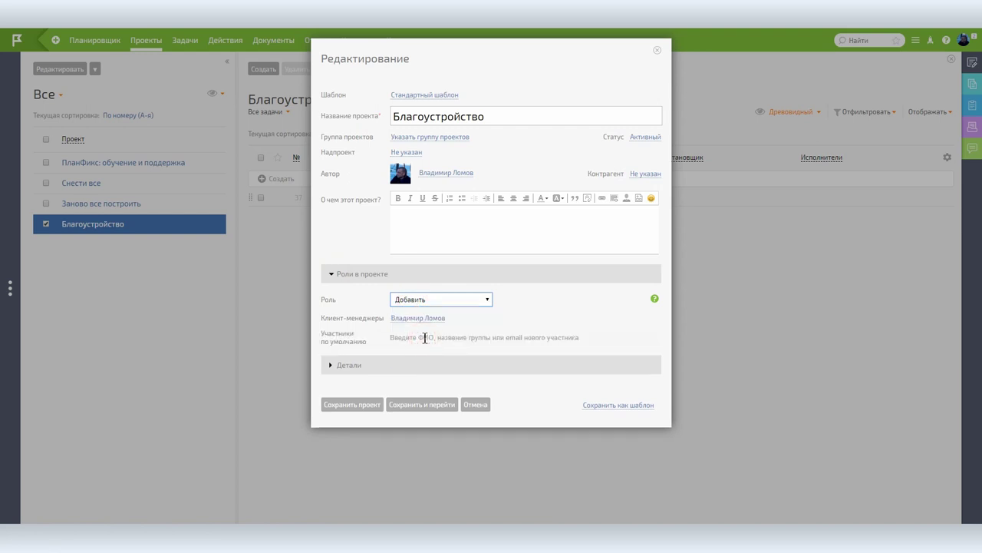
left_click(468, 388)
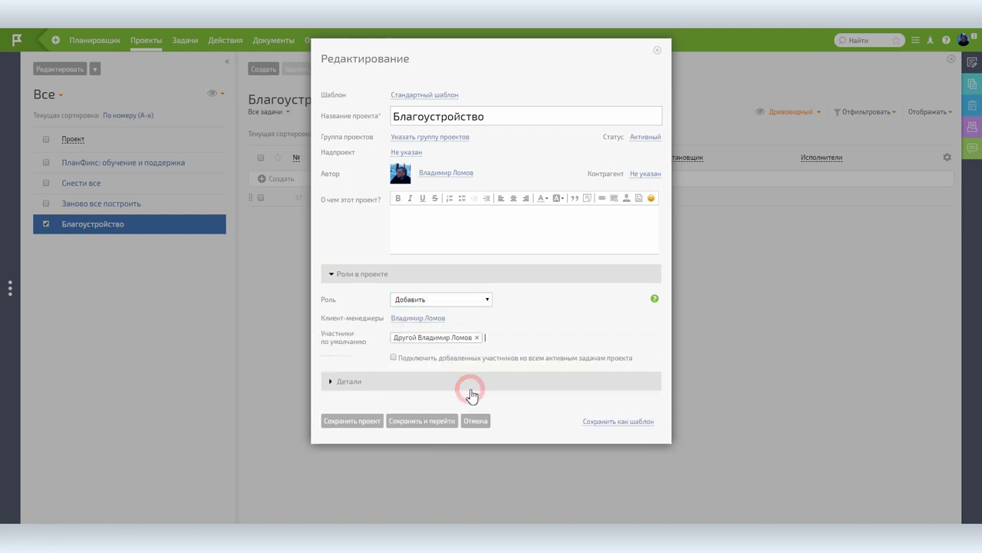
Connect the added participant to all active project tasks, save the project, and open "Благоустройство" as the second employee.
left_click(394, 359)
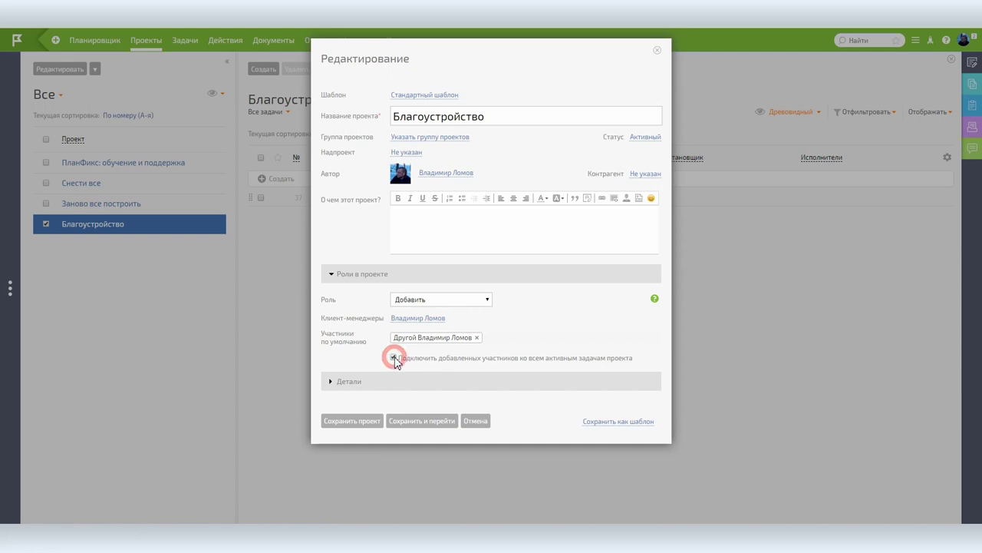
left_click(334, 424)
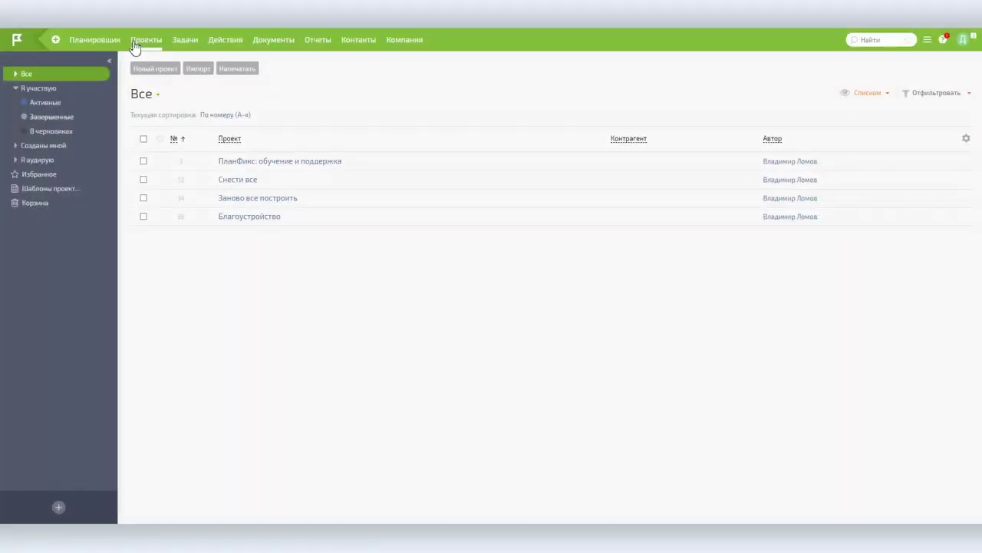
left_click(244, 217)
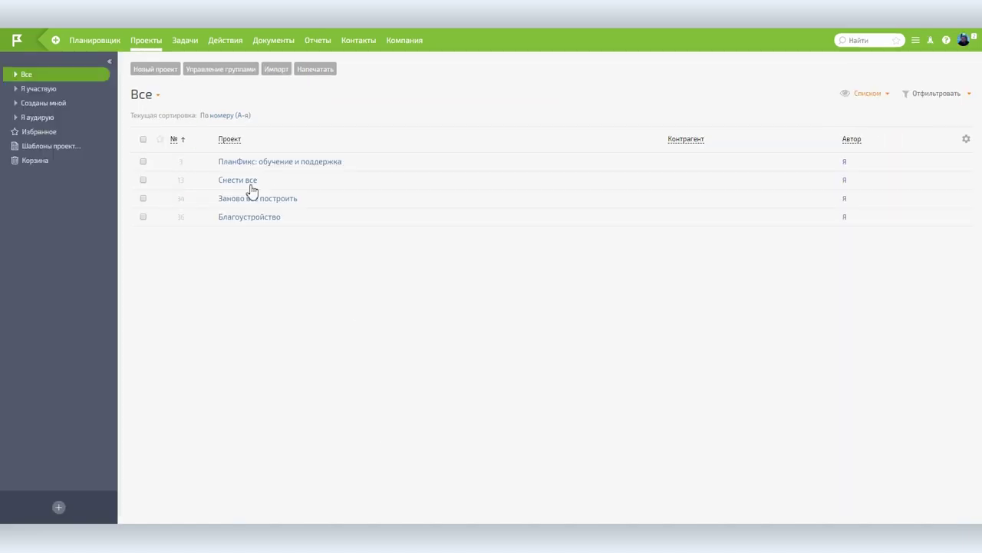
Start a new project named "Озеленение" from the administrator's account and set it as hidden for employees.
left_click(159, 68)
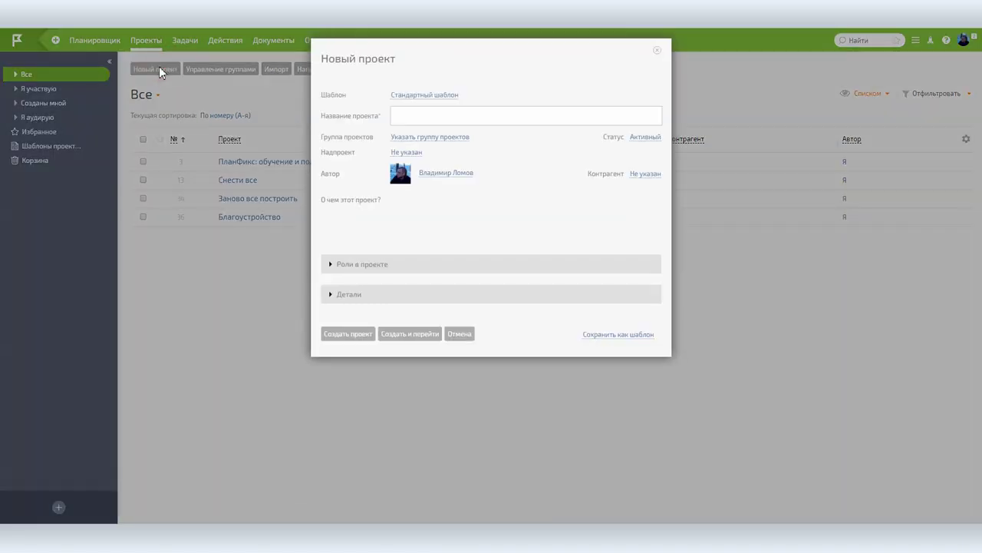
left_click(419, 115)
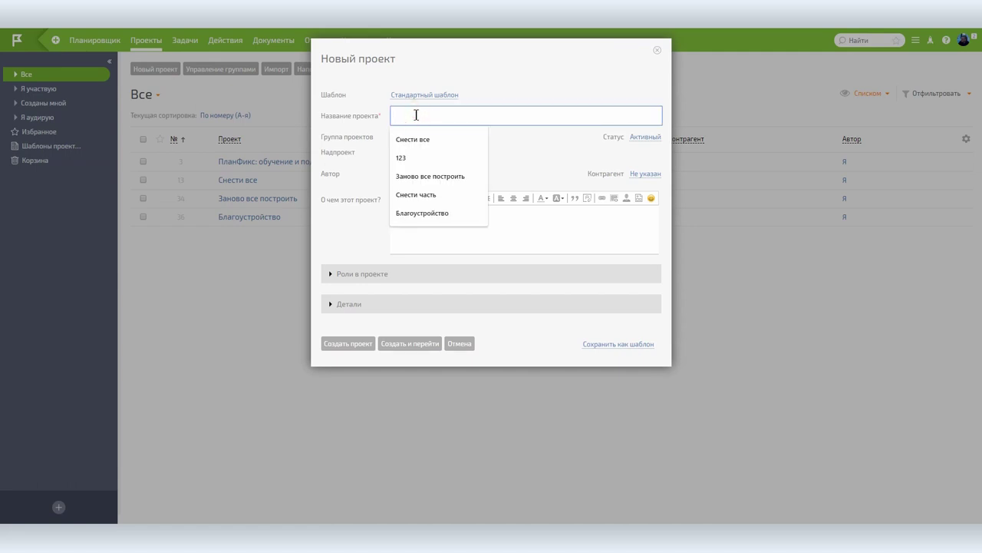
type("Озеленение")
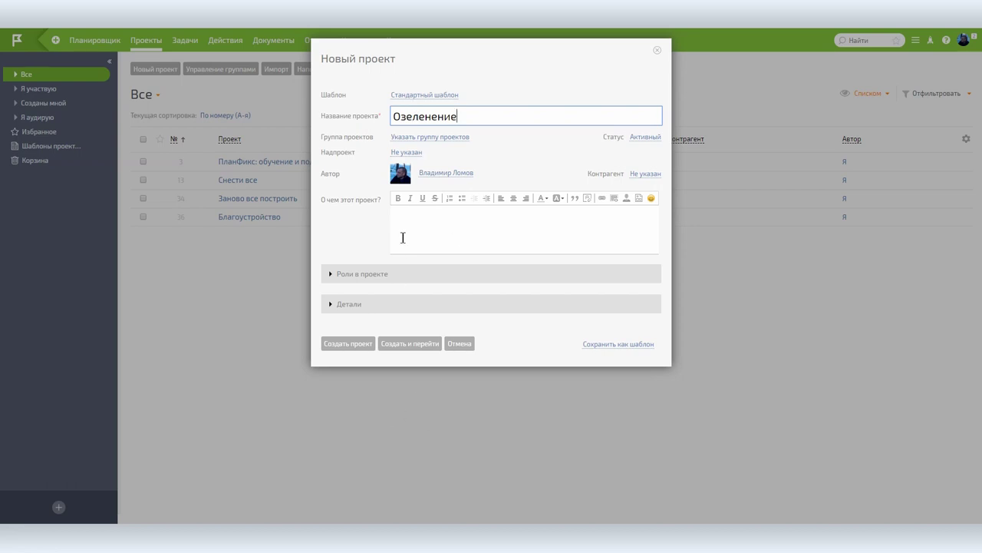
left_click(335, 305)
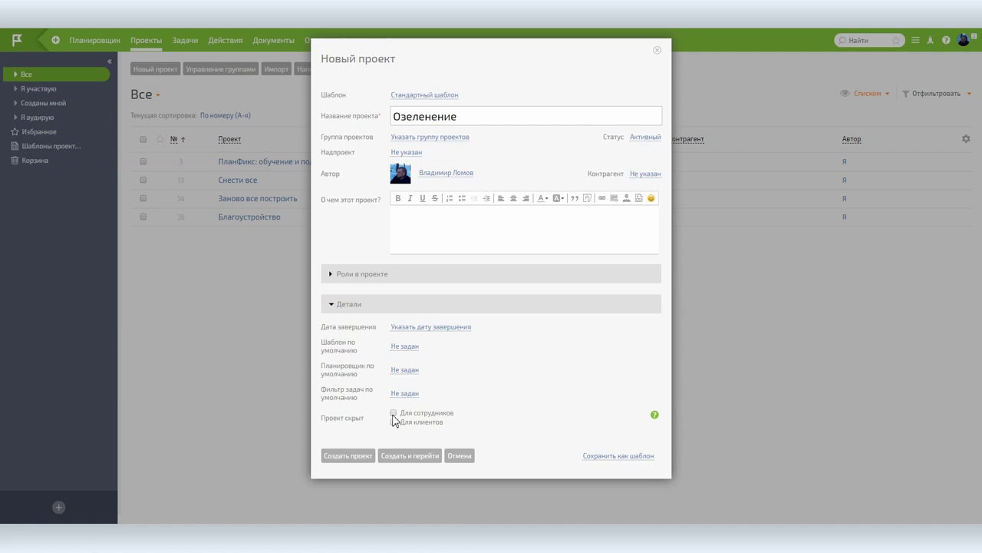
left_click(394, 413)
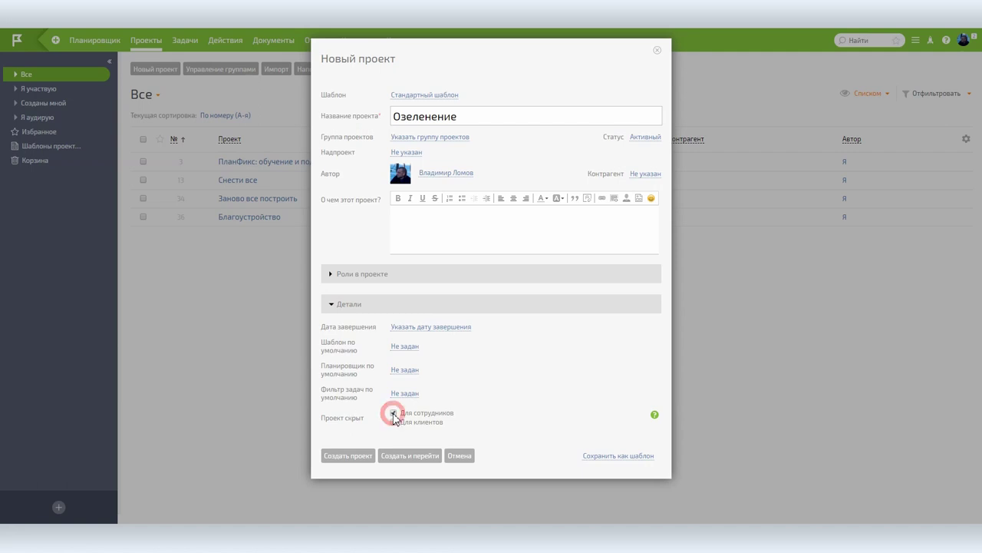